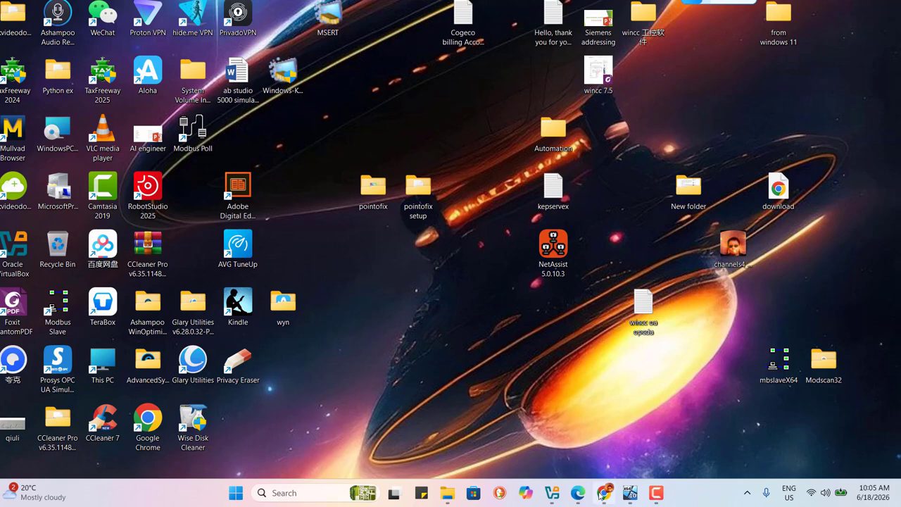
Restore and maximize Chrome, then follow the downloads.ciscocems.com /PLC/GE/ link in the results
mouse_move(604, 497)
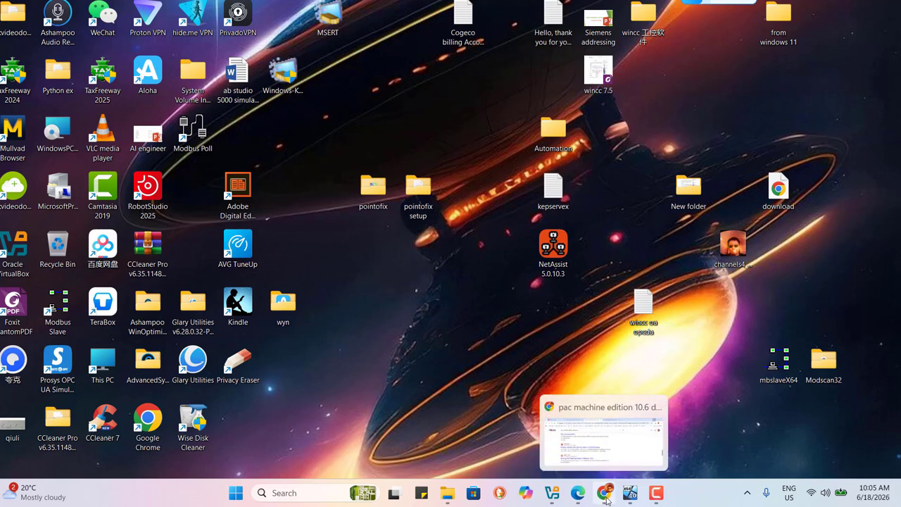
click(604, 497)
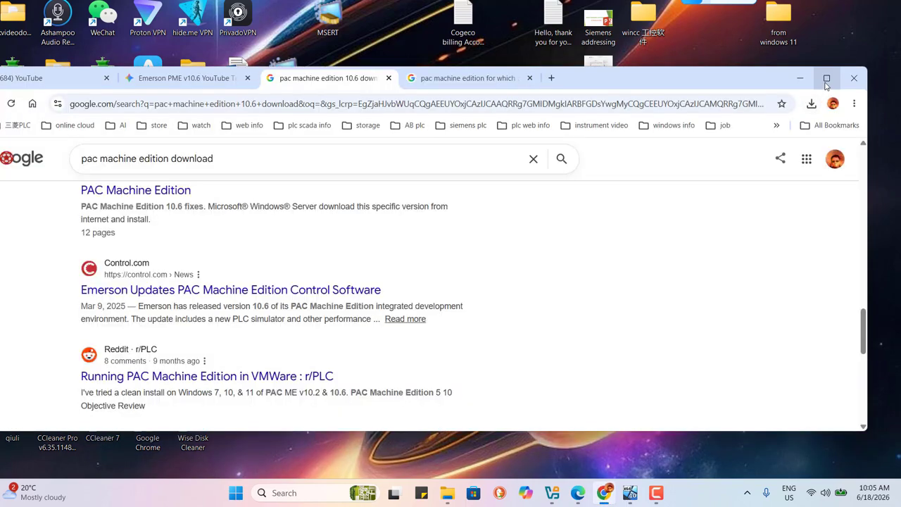
click(826, 78)
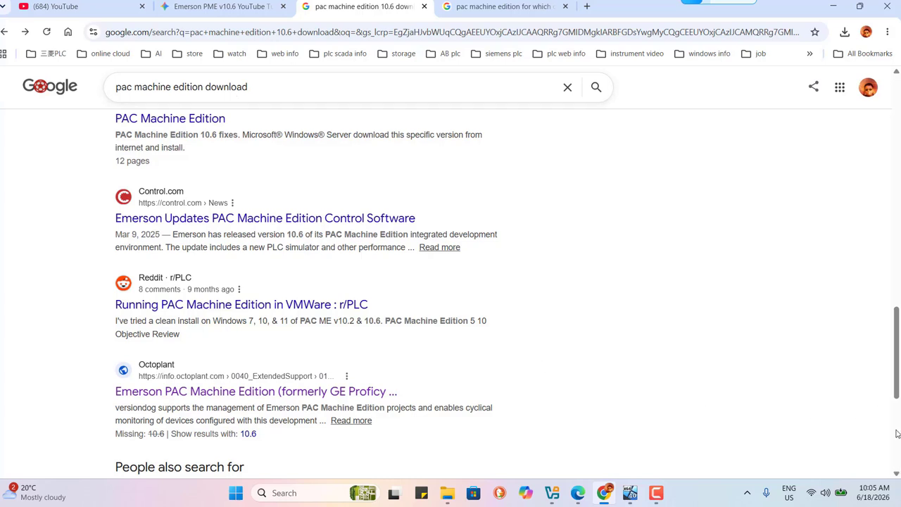
scroll(891, 403, down, 2)
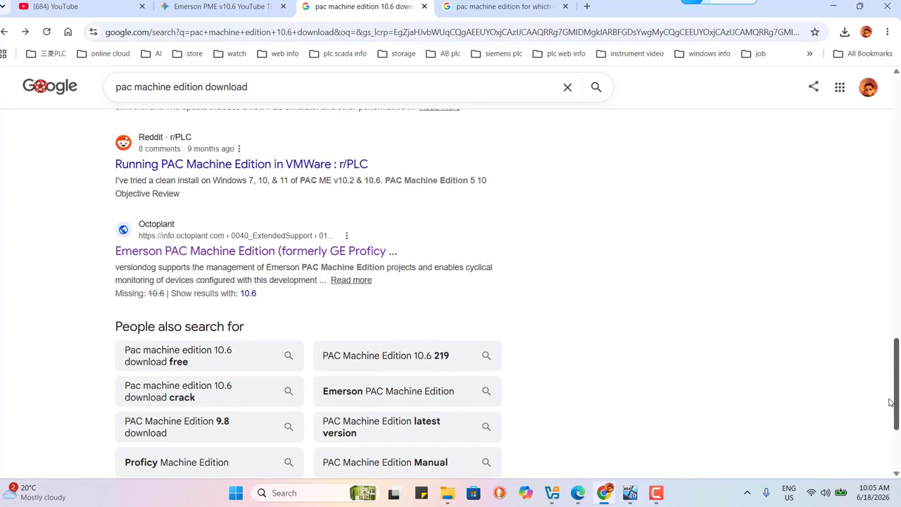
drag(891, 403, 900, 322)
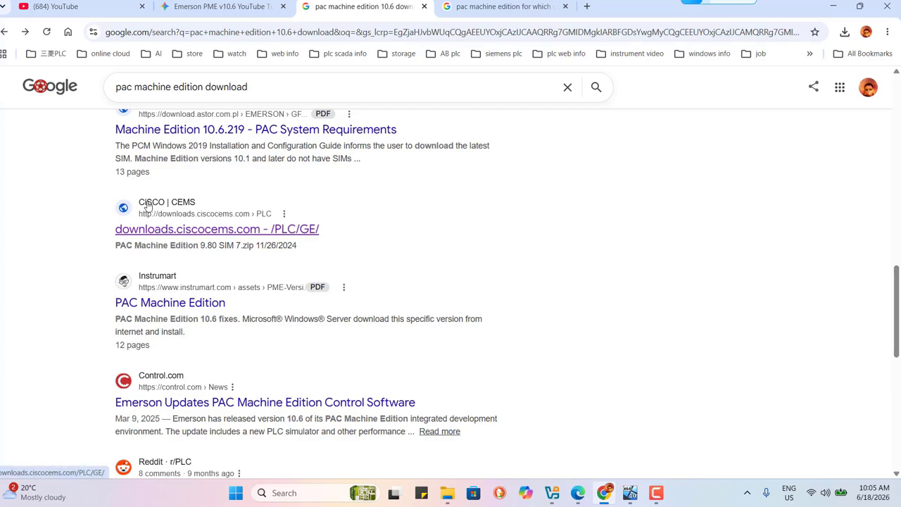
click(191, 238)
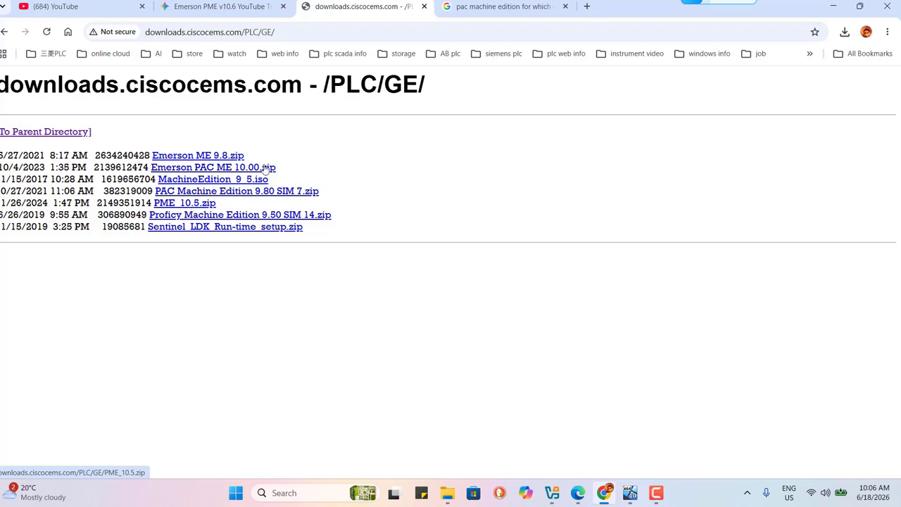
In the win10PME VM, launch PACSetup from the maximized PME_v10.6.219 desktop folder
click(630, 493)
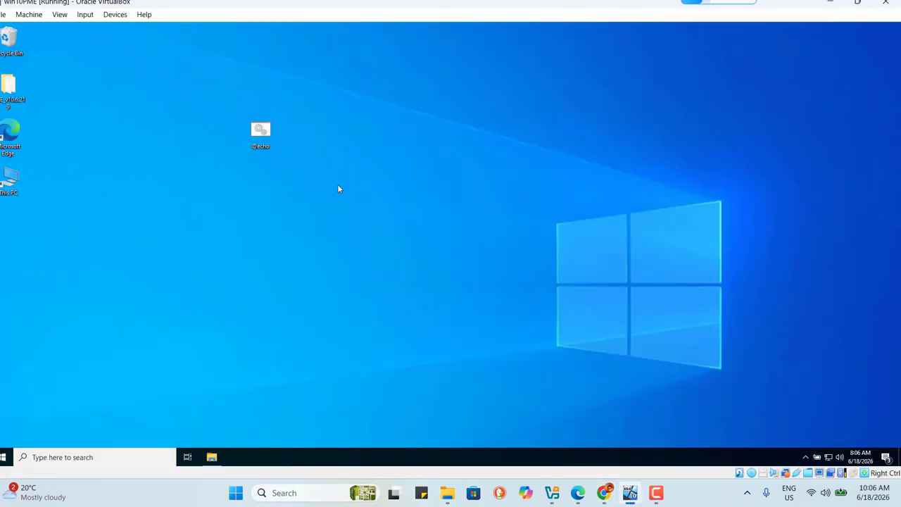
double_click(3, 91)
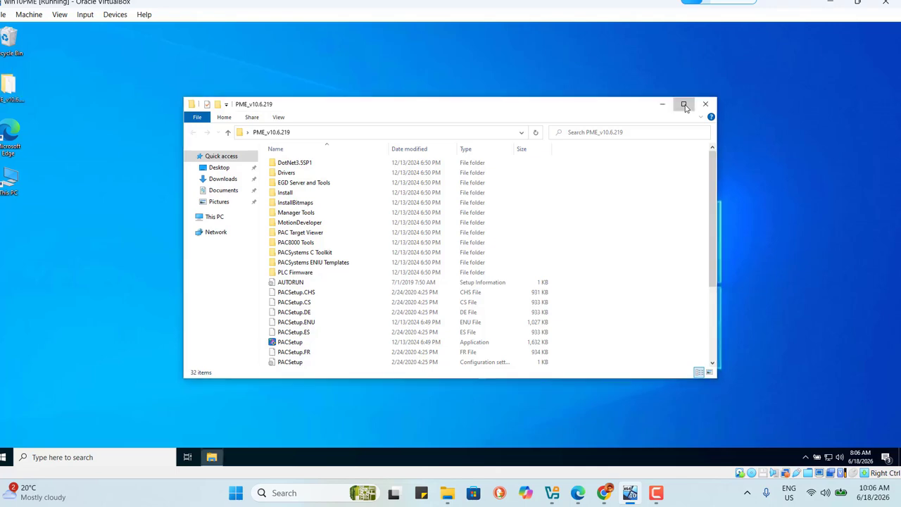
click(683, 105)
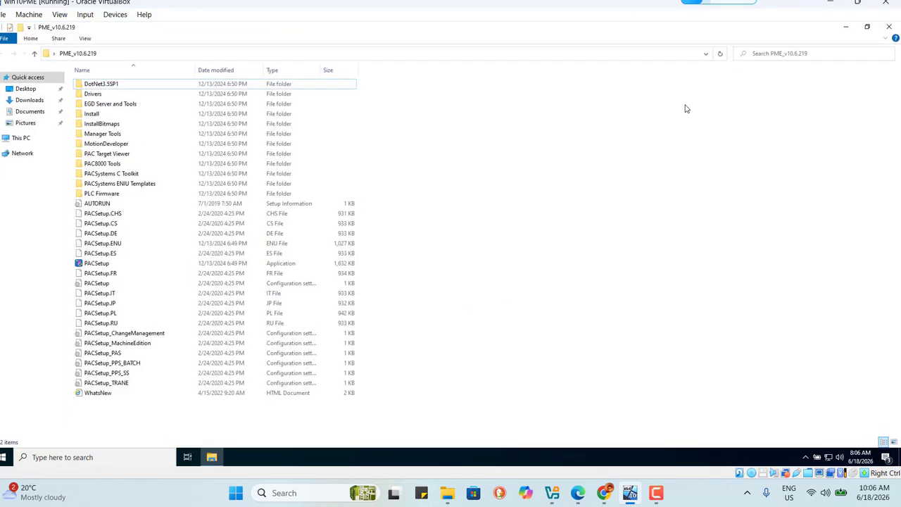
double_click(96, 263)
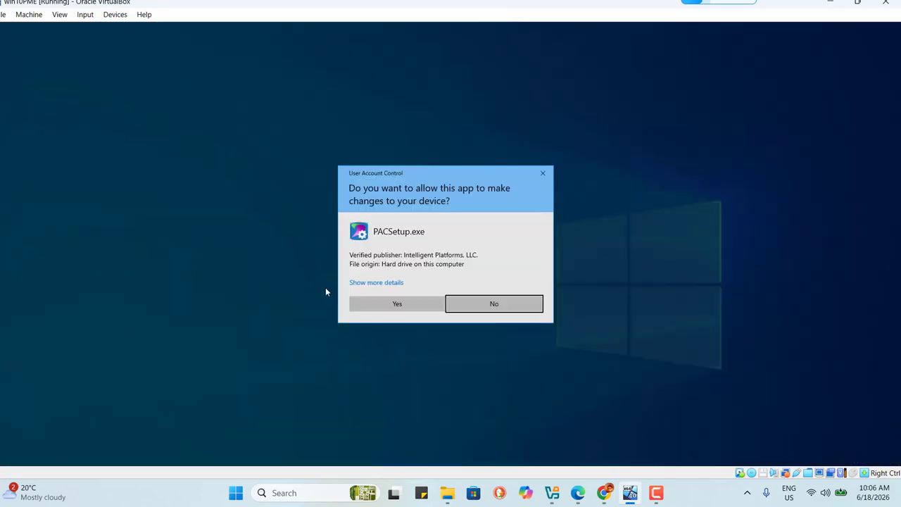
Allow PACSetup, choose Install Machine Edition 10.6.219, and install the Visual C++ prerequisites
click(406, 310)
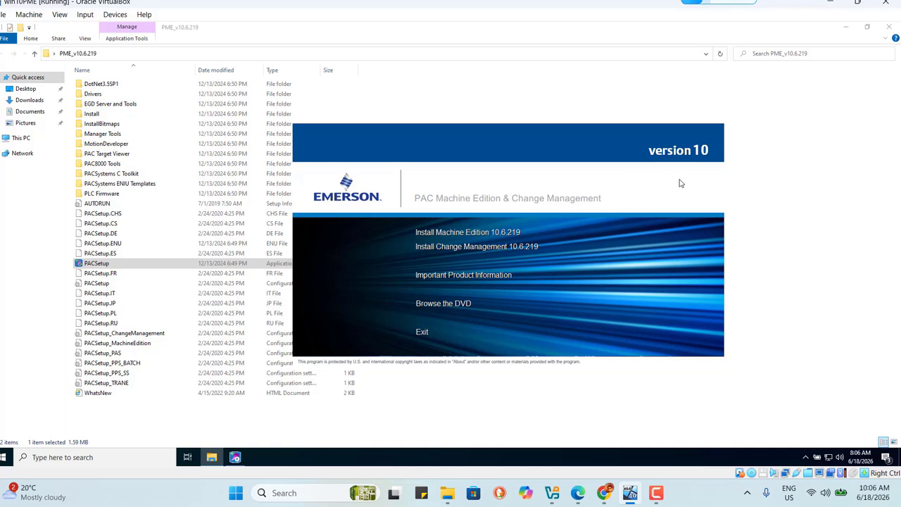
click(463, 235)
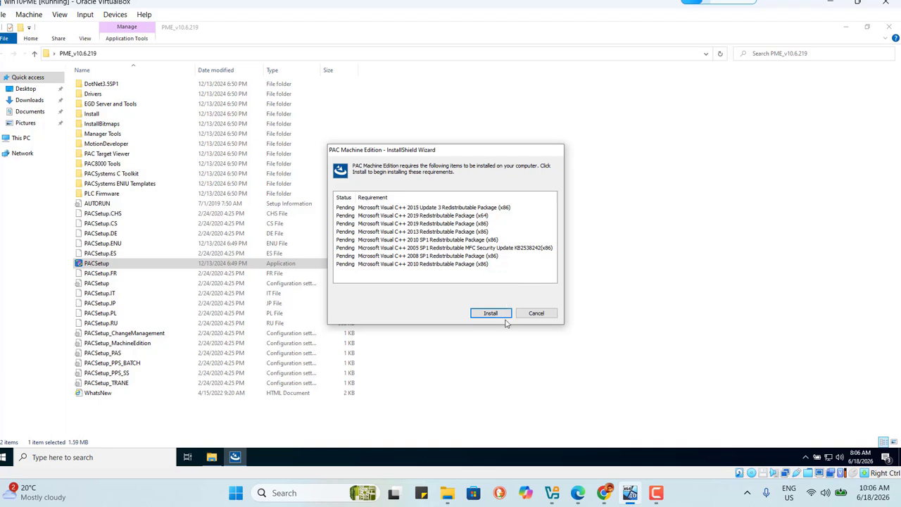
click(495, 313)
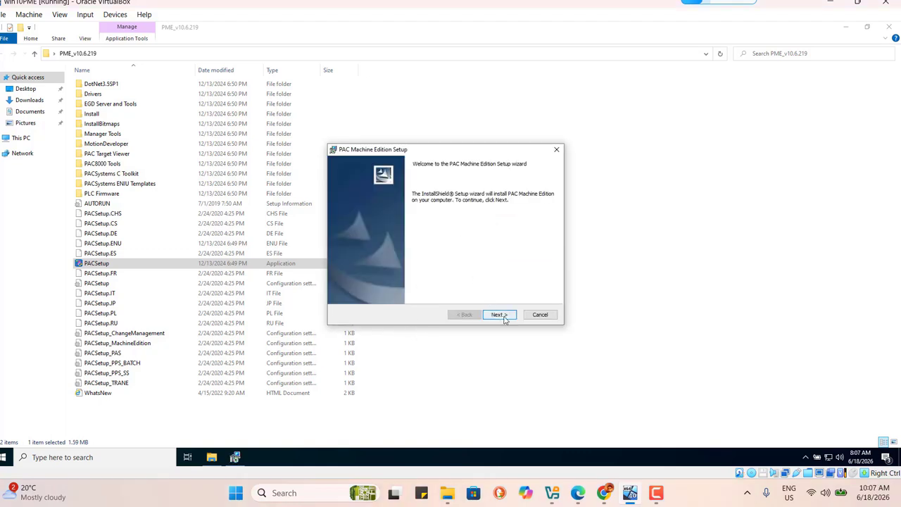
Accept the license, keep the default features, install, and finish the setup wizard
click(505, 318)
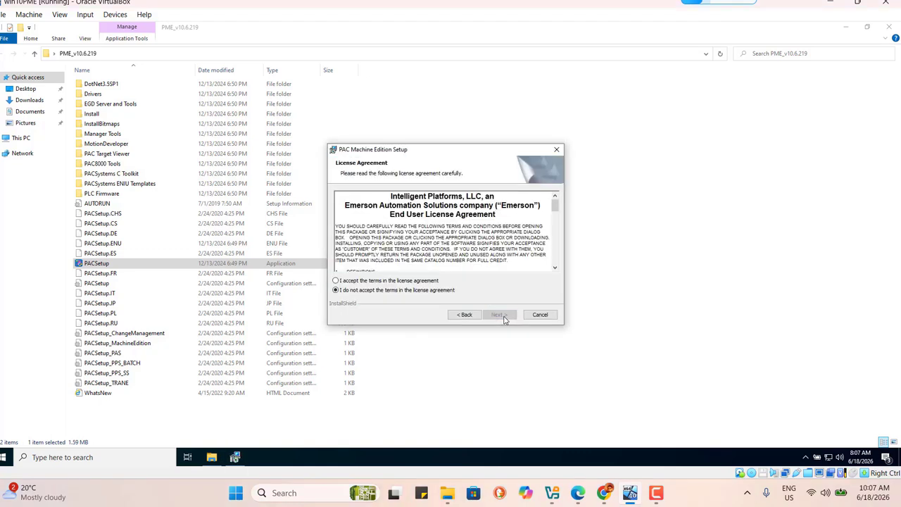
click(366, 280)
click(499, 315)
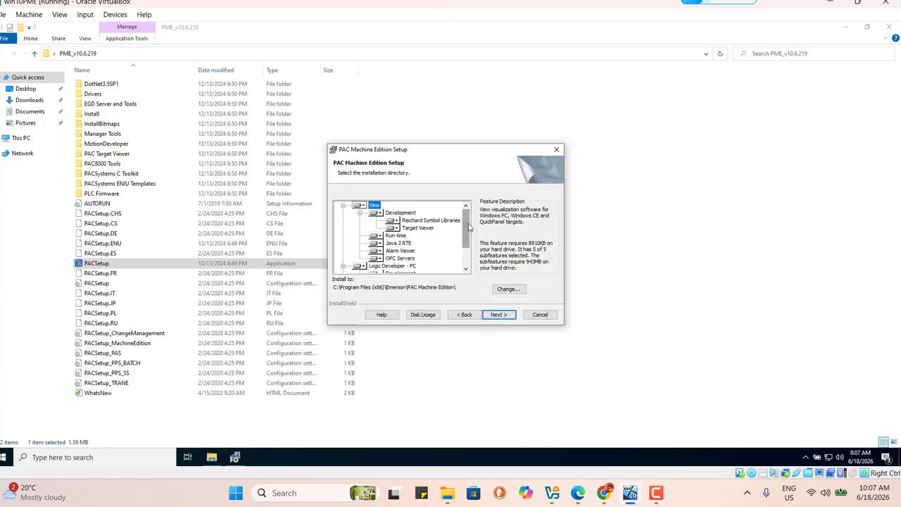
mouse_move(469, 226)
mouse_down()
mouse_move(462, 252)
mouse_move(464, 224)
mouse_up()
drag(466, 233, 464, 250)
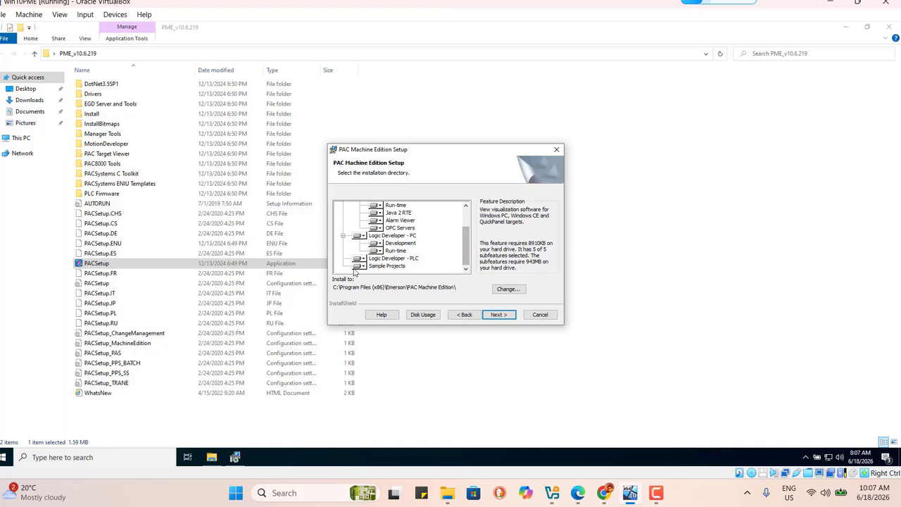
click(498, 318)
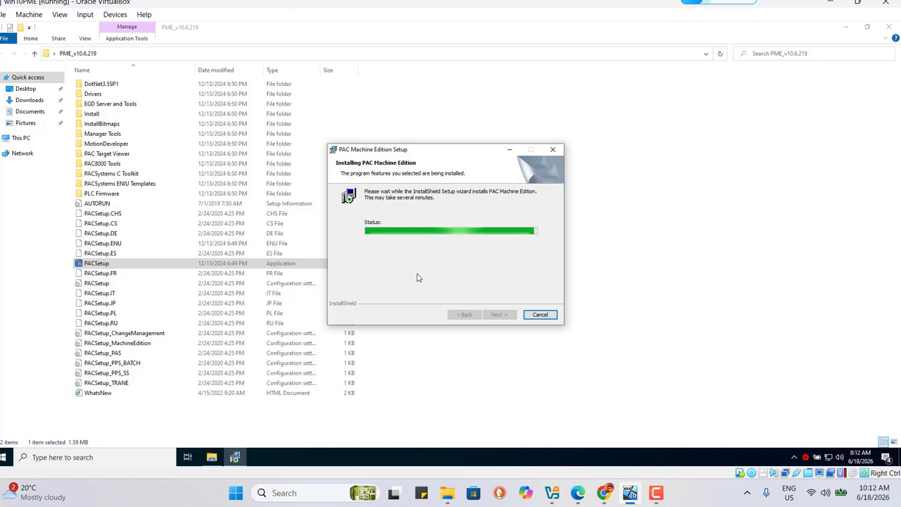
click(500, 315)
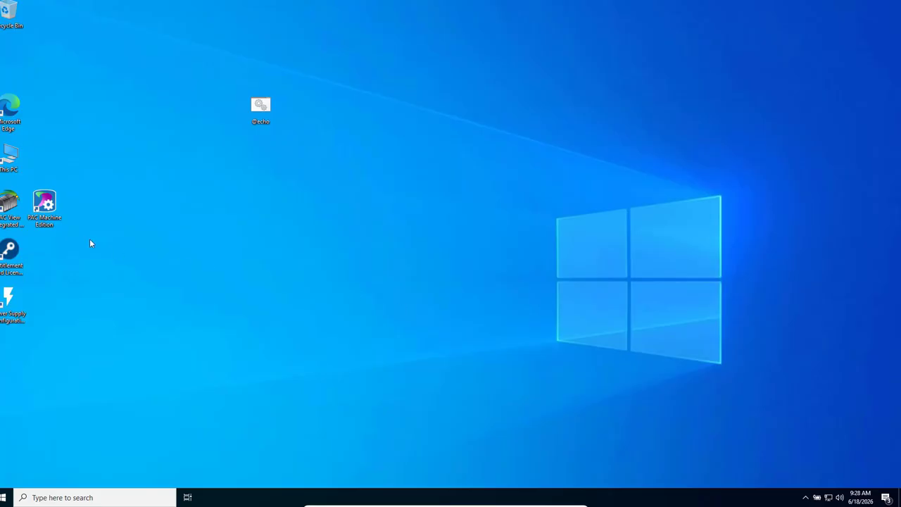
Launch PAC Machine Edition and create an Empty project named PLCTEST
double_click(45, 204)
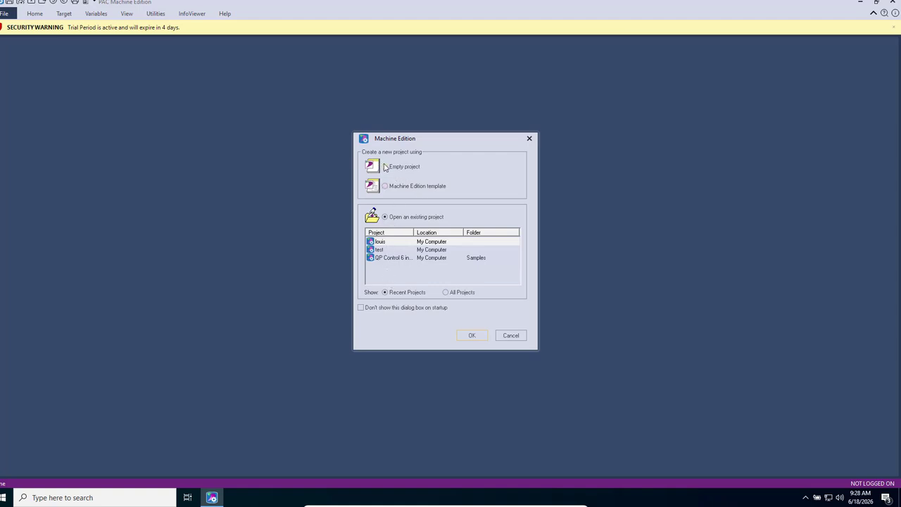
click(385, 167)
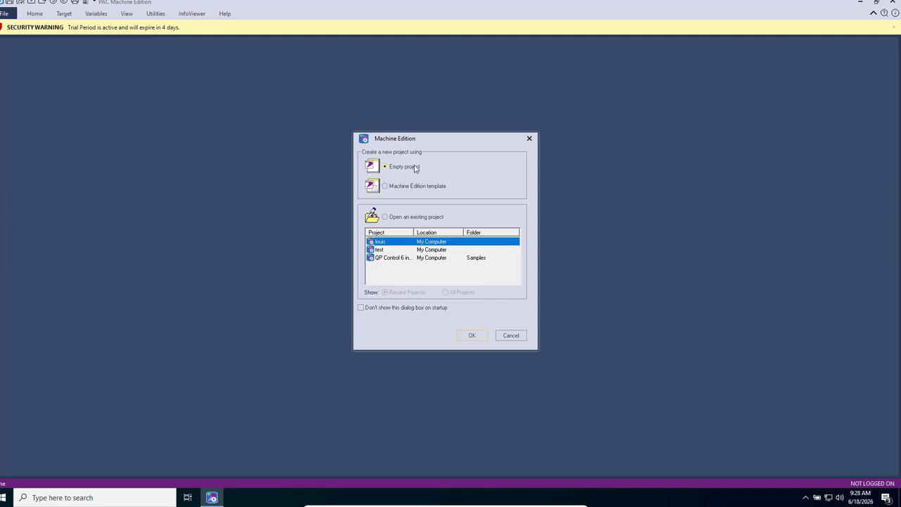
click(470, 337)
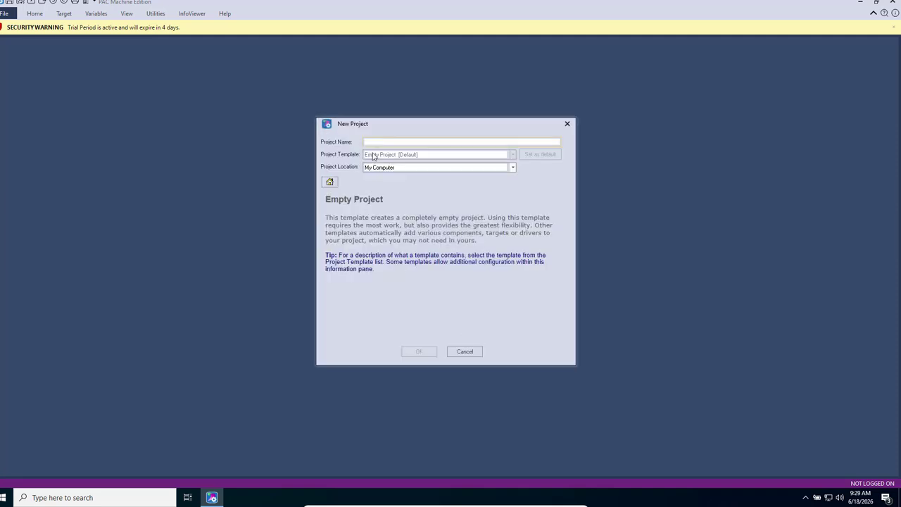
text(PLCTEST)
click(420, 354)
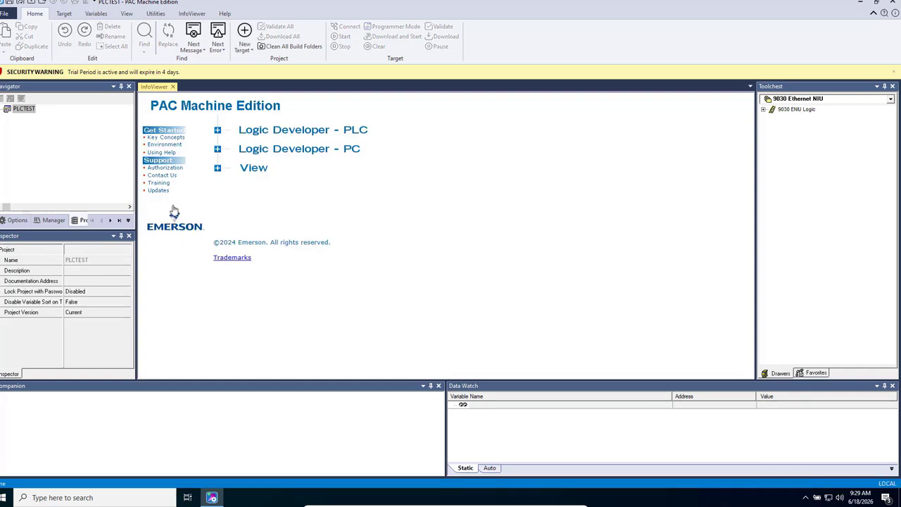
Add a PACSystems RXi controller target named Target1 and expand its Hardware Configuration
right_click(20, 114)
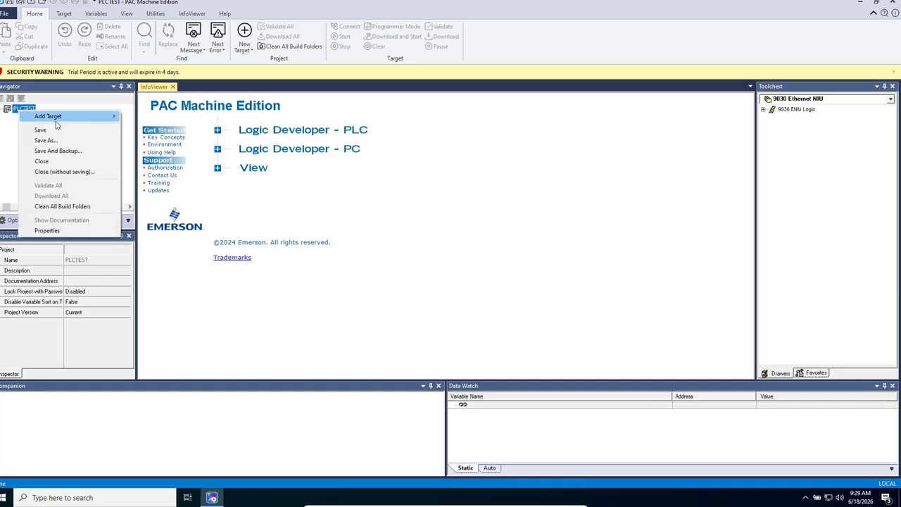
mouse_move(57, 119)
mouse_move(155, 118)
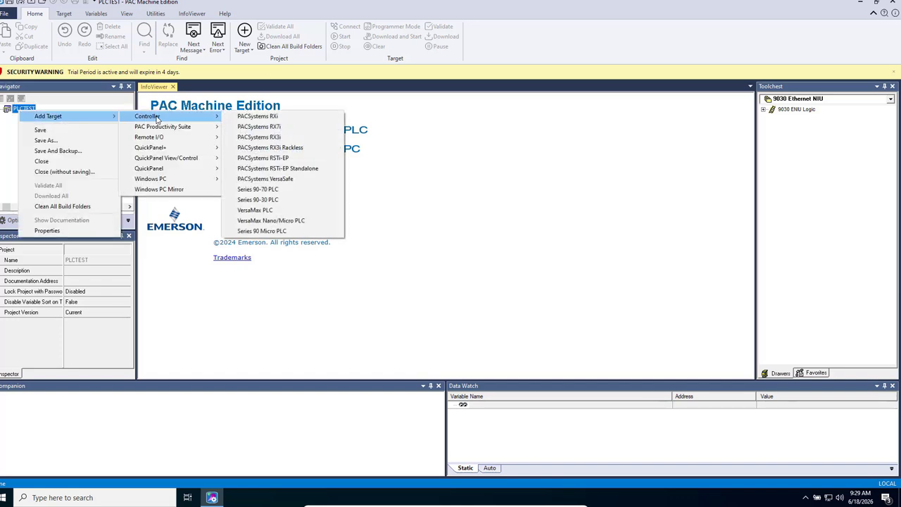
click(258, 118)
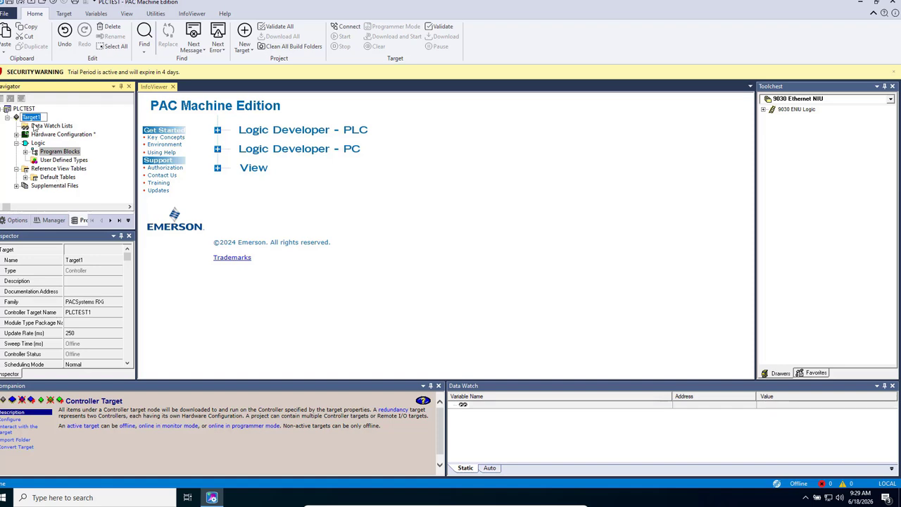
click(112, 137)
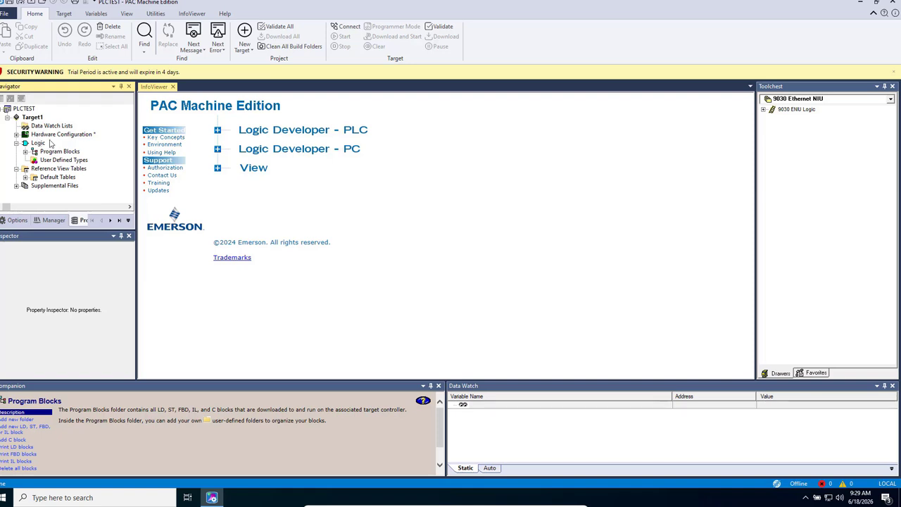
click(16, 136)
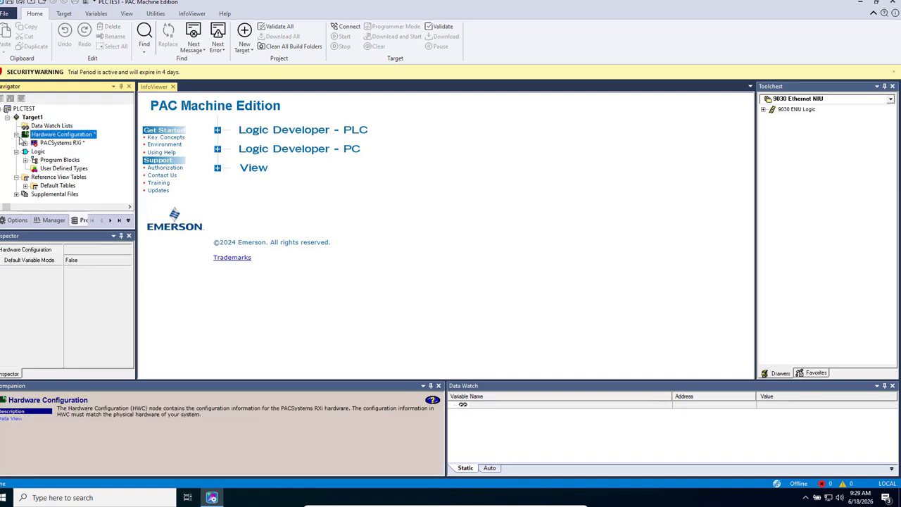
click(61, 143)
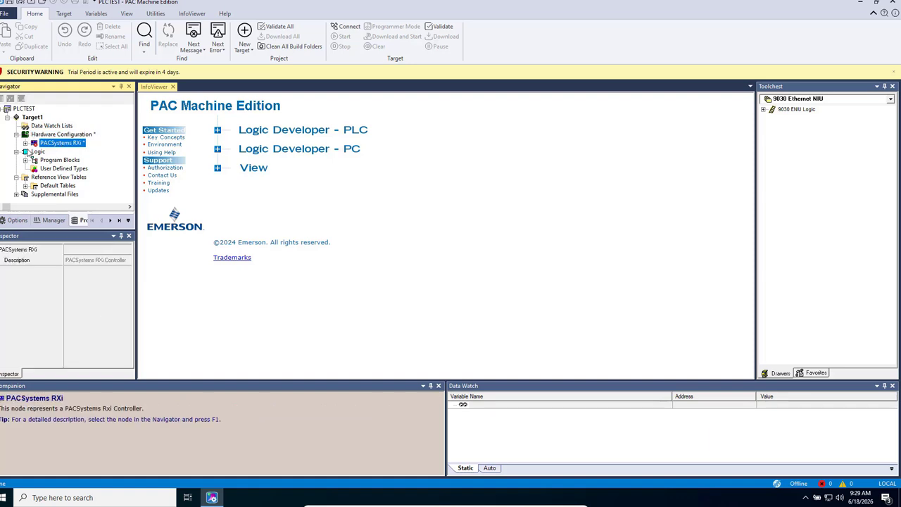
Expand the RXi and review the Controller module properties and its ENIU Logic parts
click(26, 144)
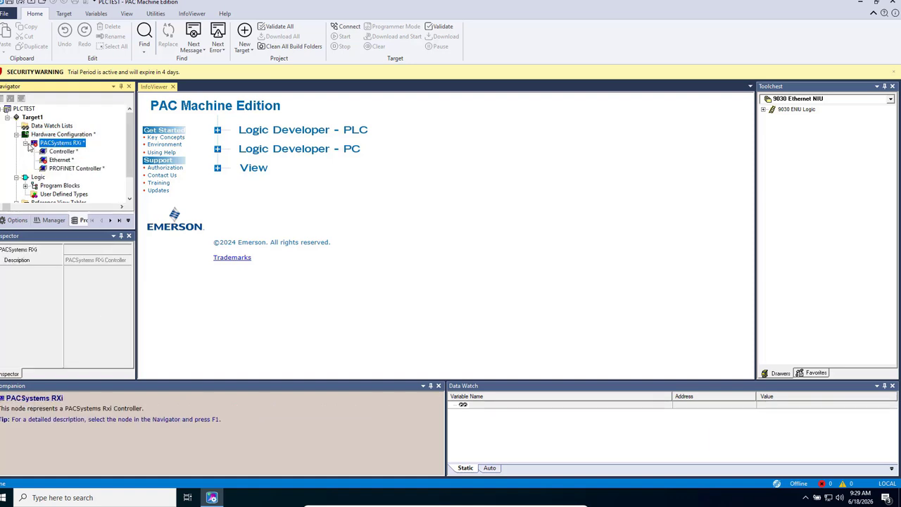
click(69, 154)
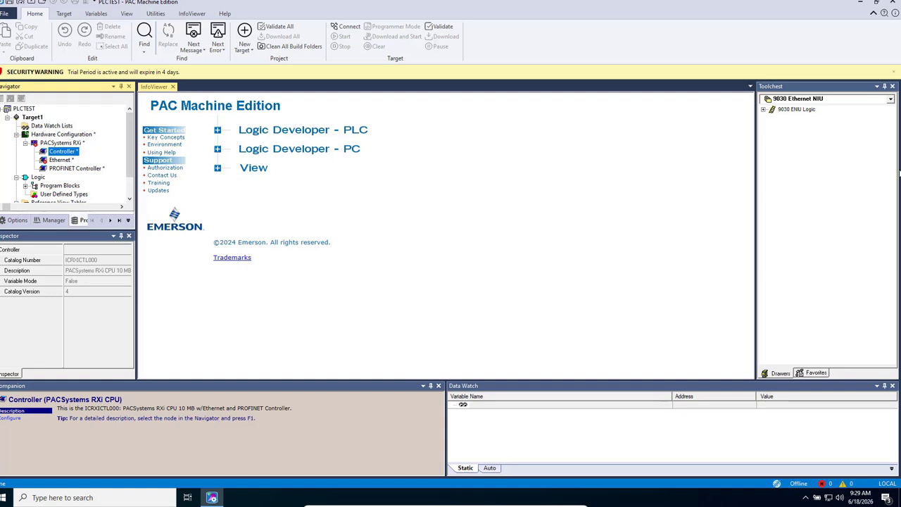
click(764, 110)
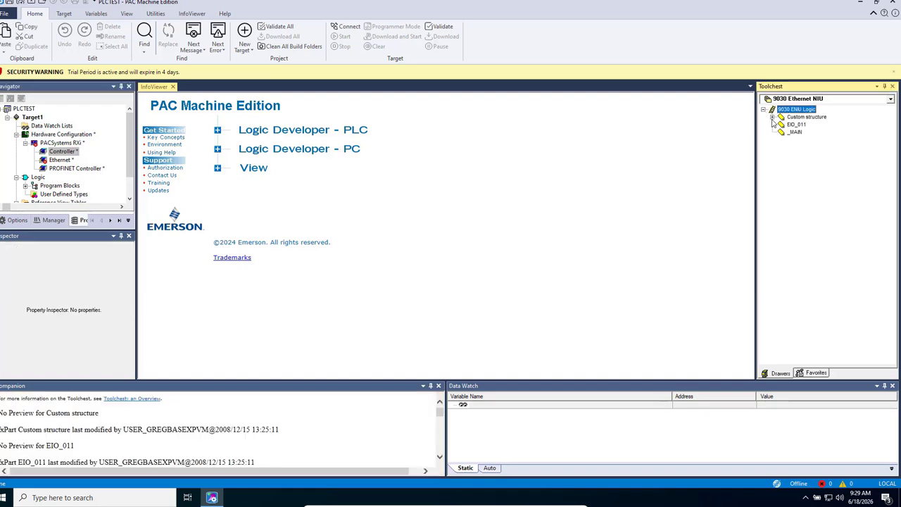
click(772, 117)
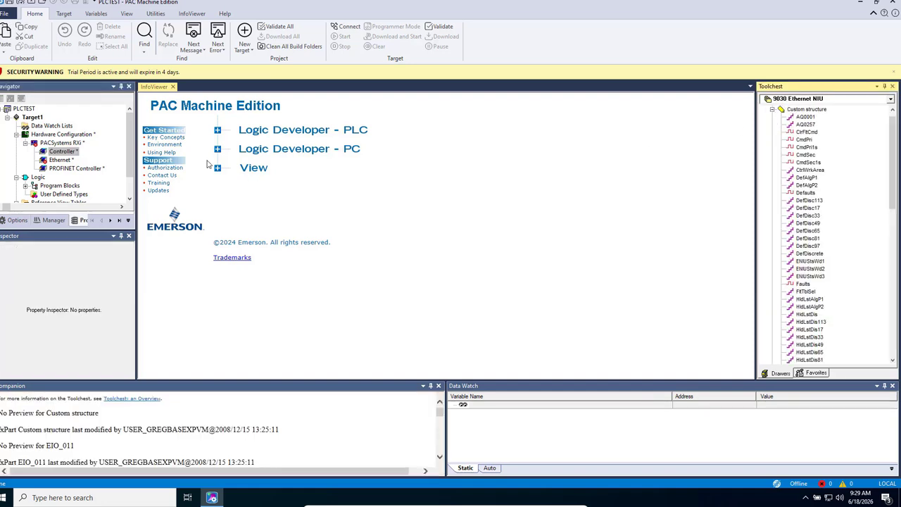
Open the RXi Ethernet settings (IP 0.0.0.0), check PROFINET, and expand Program Blocks to show _MAIN
click(67, 161)
double_click(66, 161)
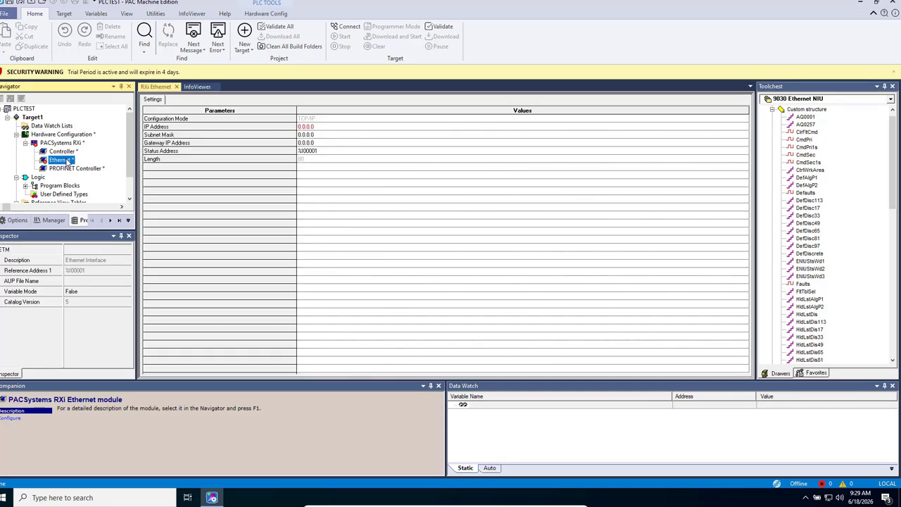
click(320, 128)
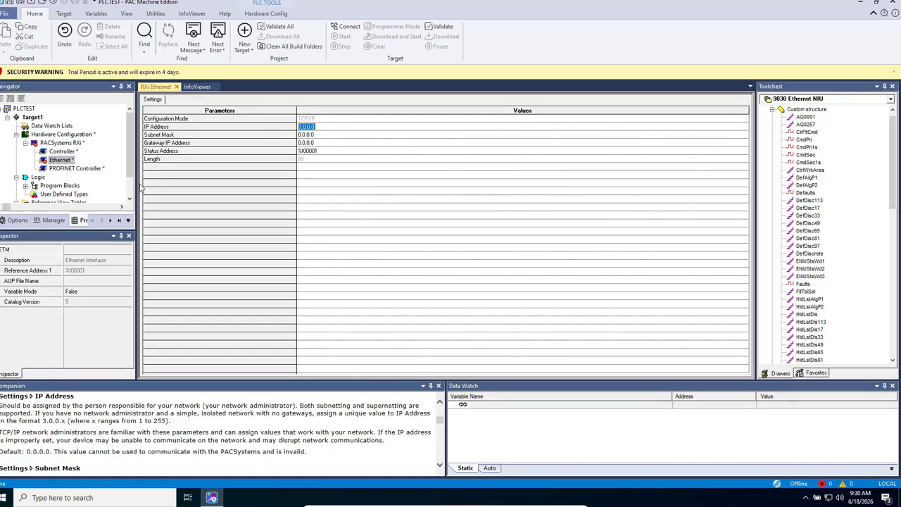
click(75, 169)
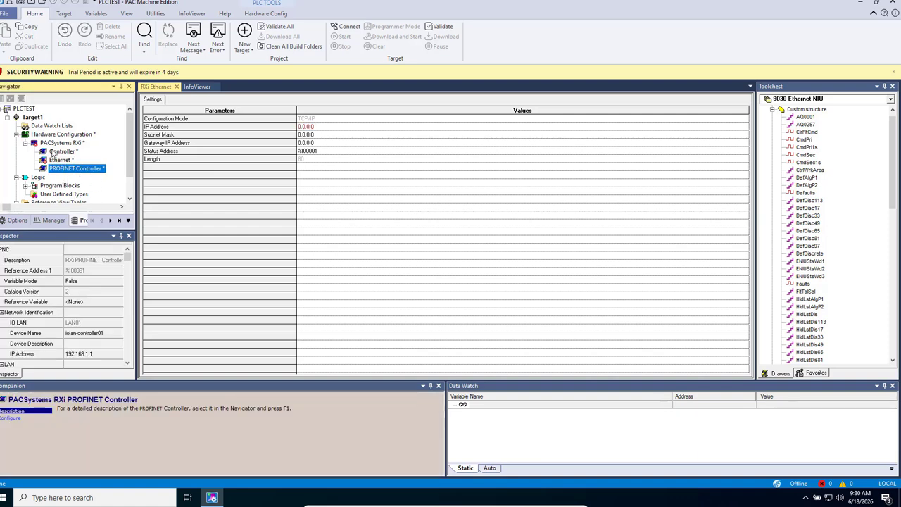
click(16, 134)
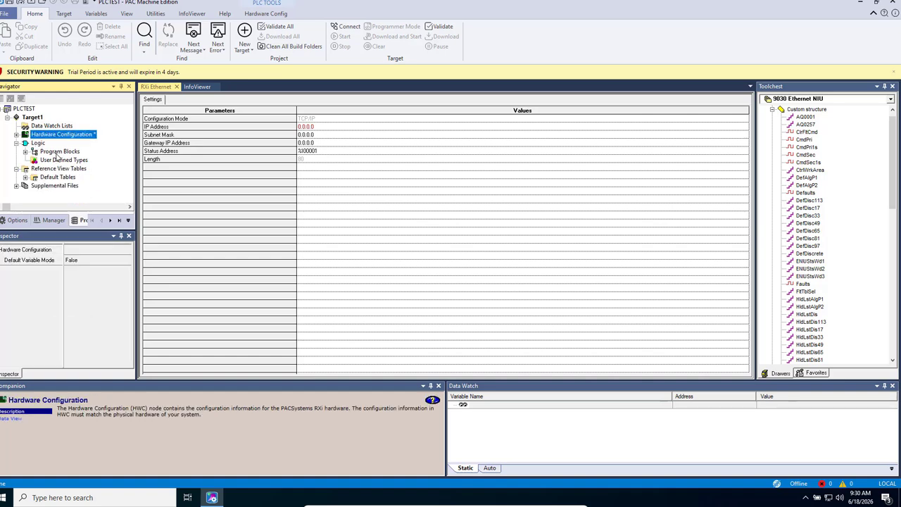
click(24, 152)
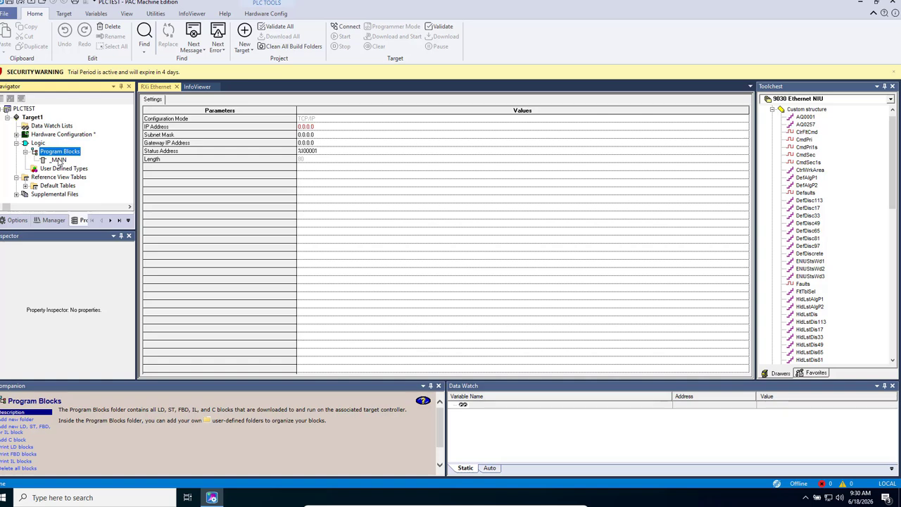
Open the _MAIN ladder block and try placing an instruction on rung 1, then cancel
double_click(59, 161)
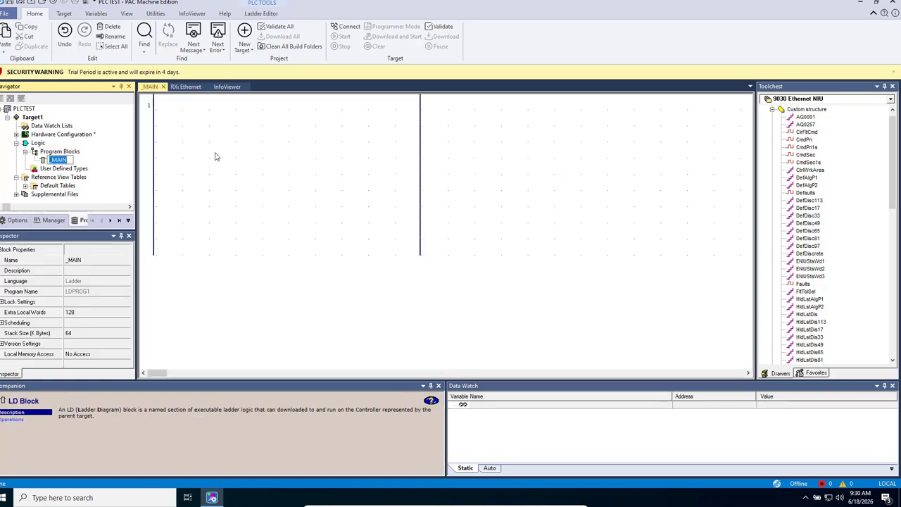
click(216, 156)
right_click(216, 155)
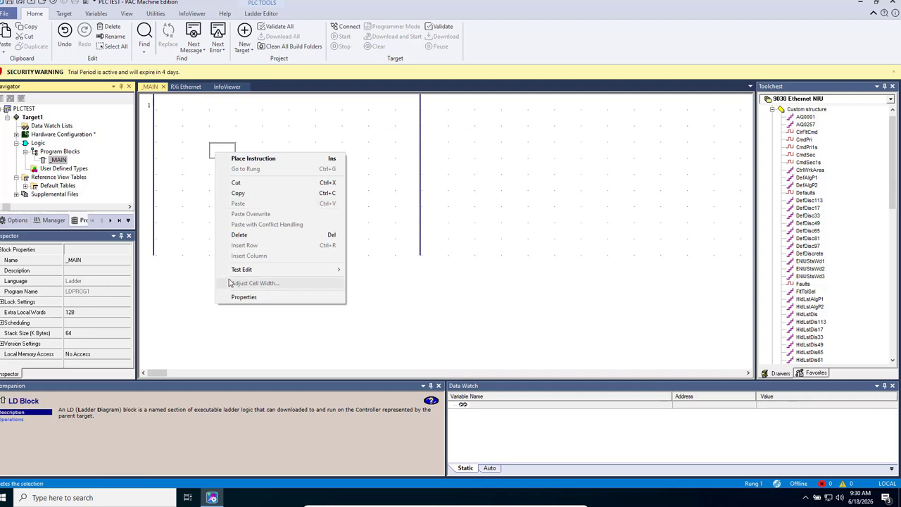
click(255, 159)
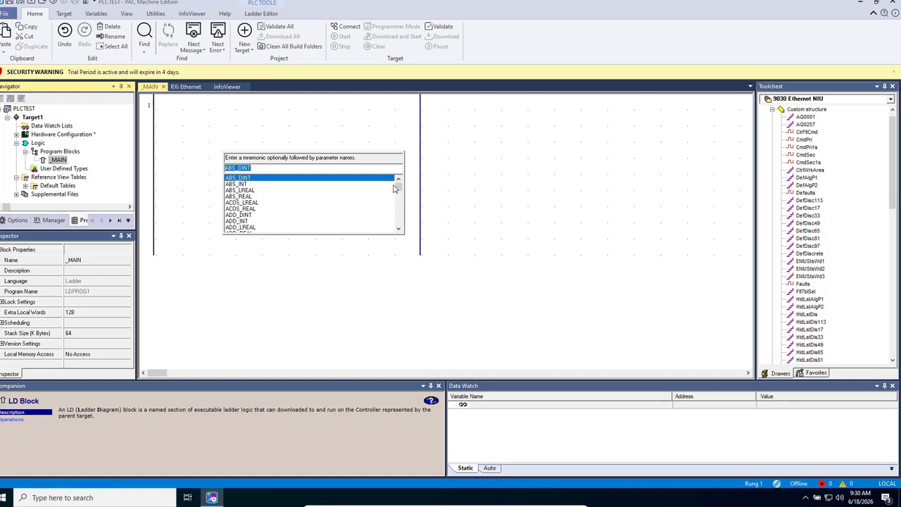
drag(397, 186, 400, 157)
key(Escape)
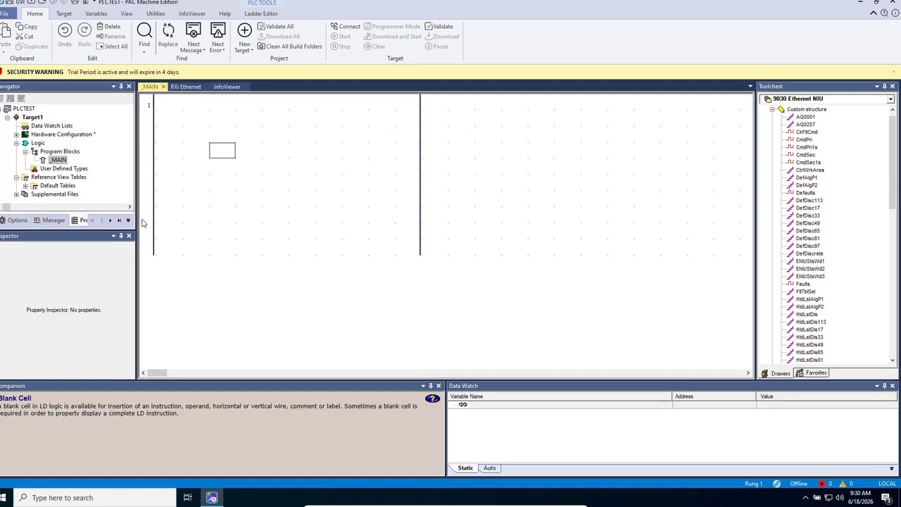
click(53, 152)
Create a new LD Block named LDBK under Program Blocks and open it
right_click(53, 152)
mouse_move(119, 160)
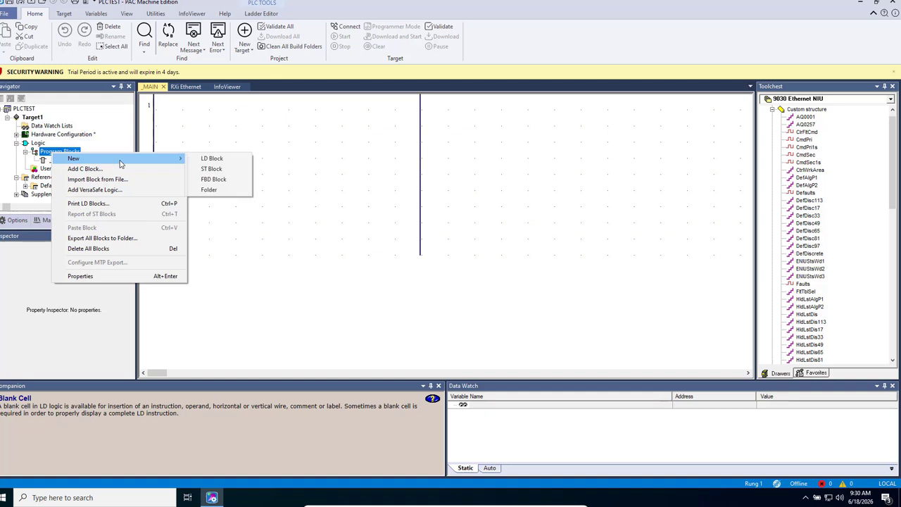
click(222, 160)
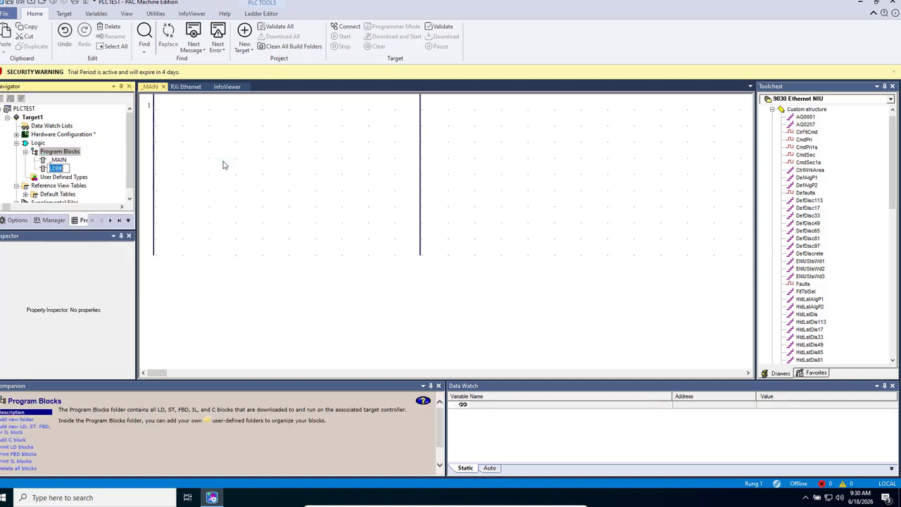
click(112, 175)
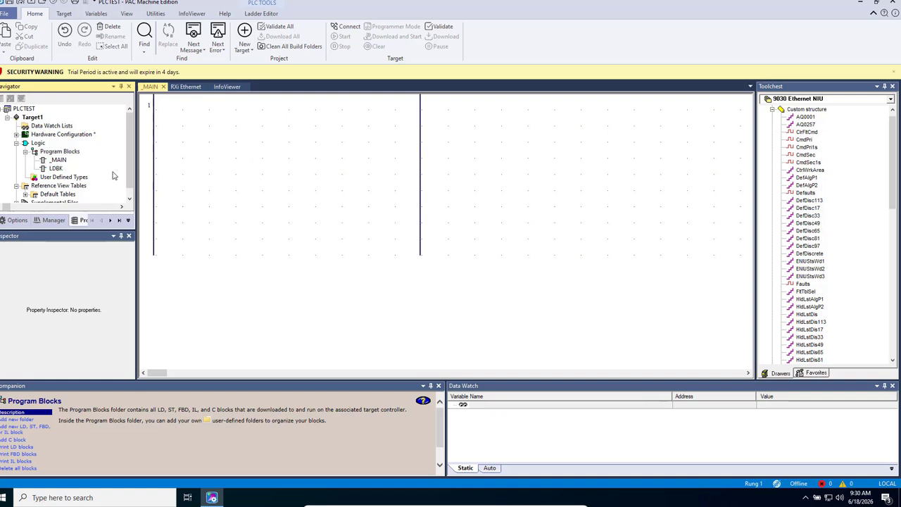
double_click(56, 168)
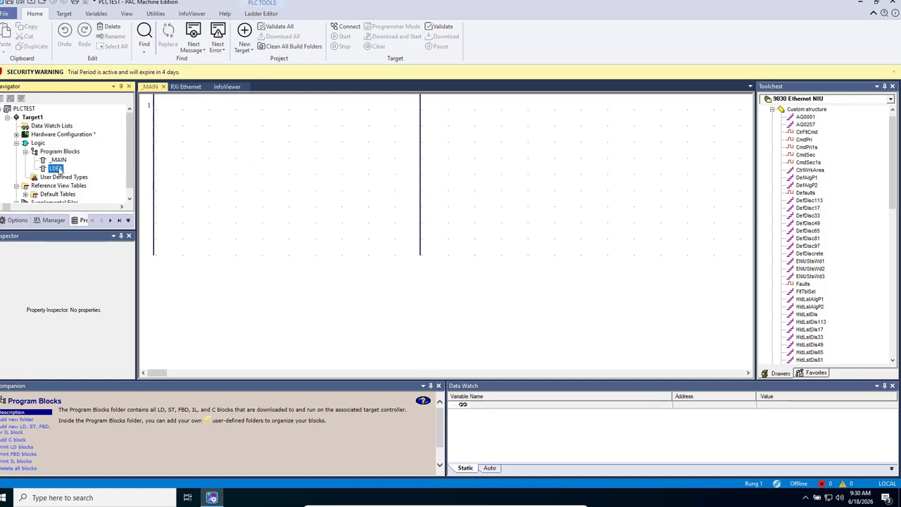
Try placing the TRUNC_INT instruction on an empty LDBK rung, then cancel
right_click(243, 153)
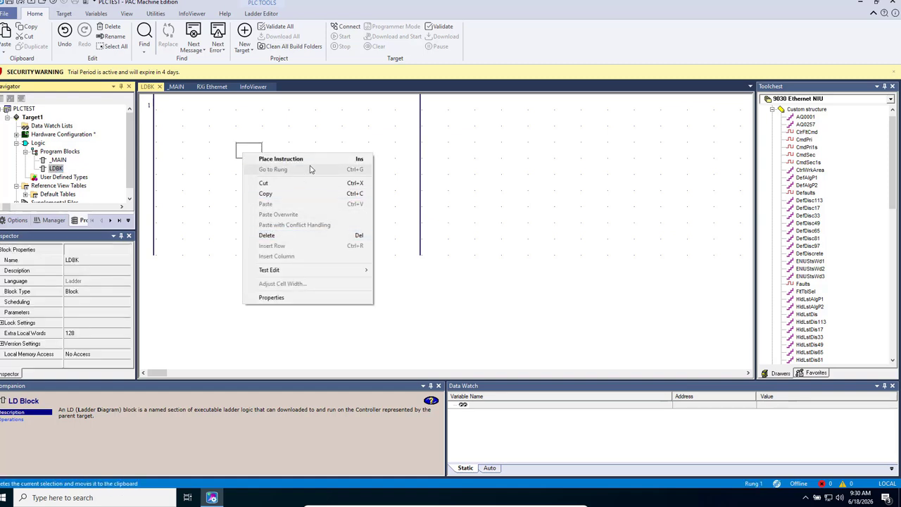
click(340, 160)
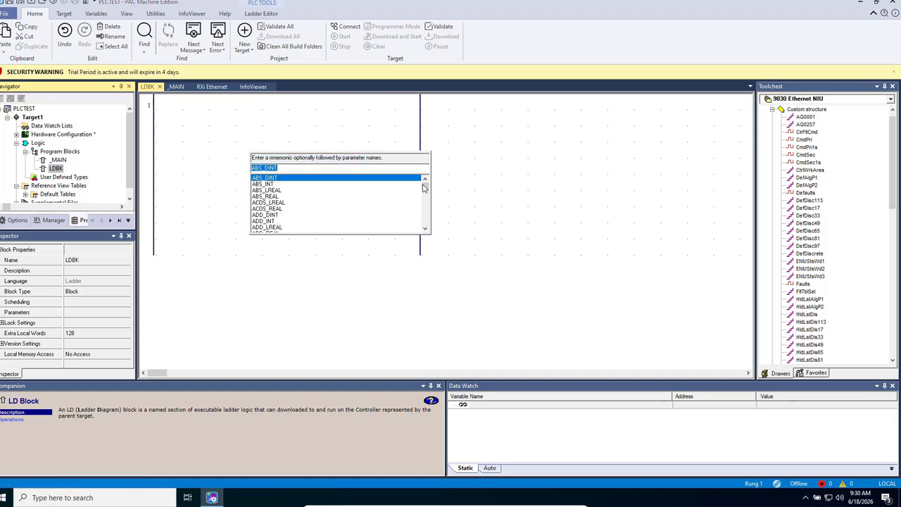
drag(425, 189, 423, 221)
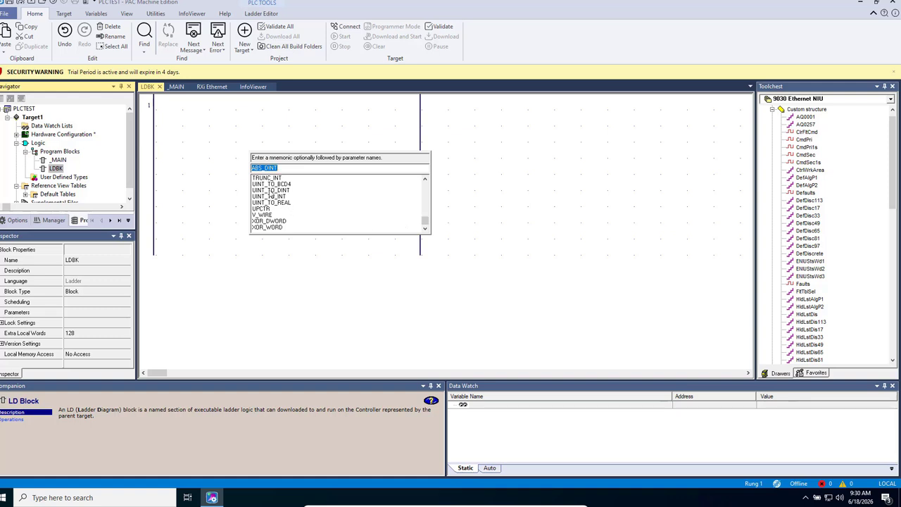
click(267, 178)
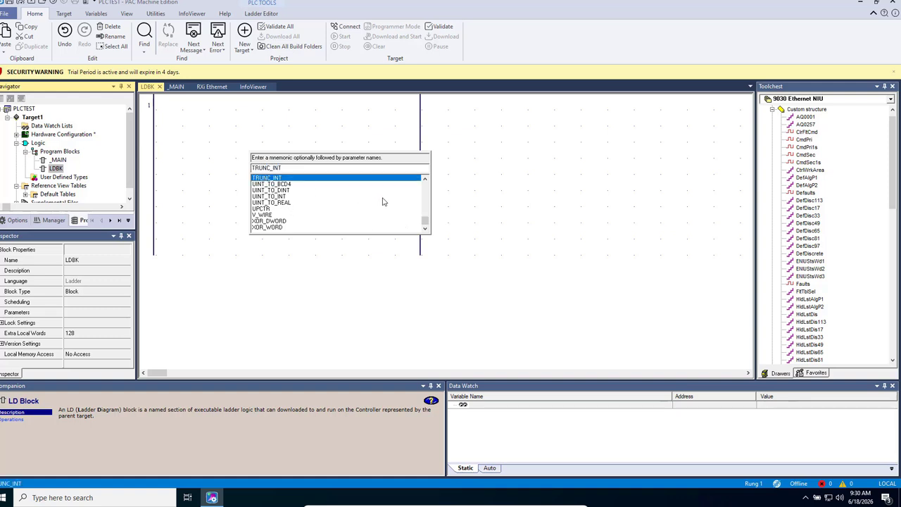
key(Escape)
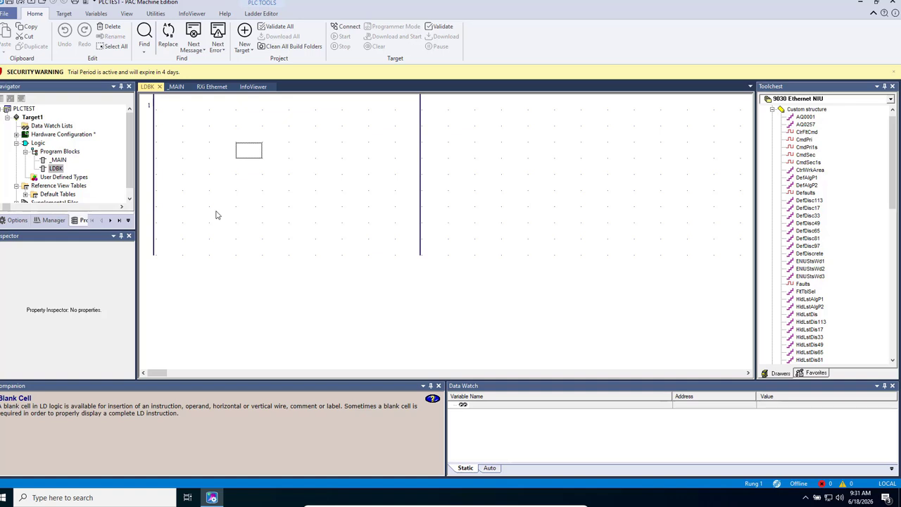
Restore the window to a smaller size and close the LDBK, _MAIN and Ethernet tabs
click(130, 159)
mouse_move(130, 155)
mouse_down()
mouse_move(121, 180)
mouse_move(132, 149)
mouse_up()
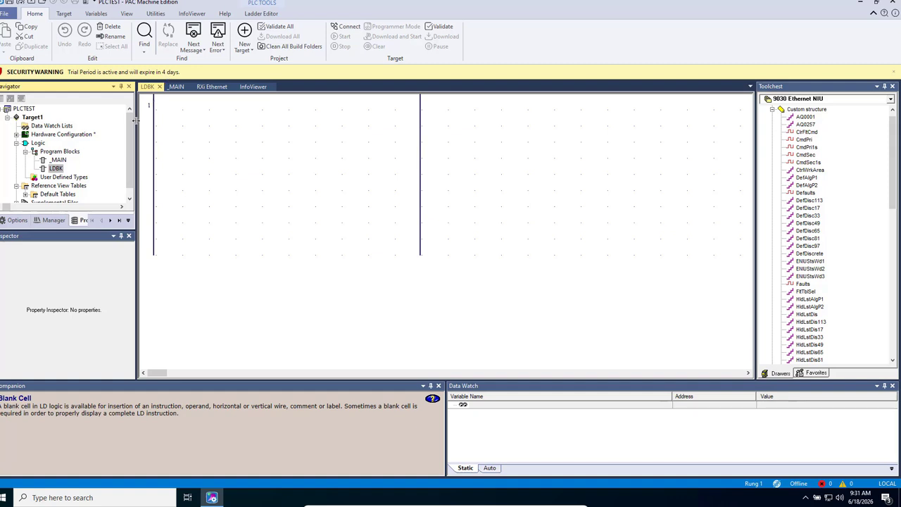
drag(129, 127, 131, 164)
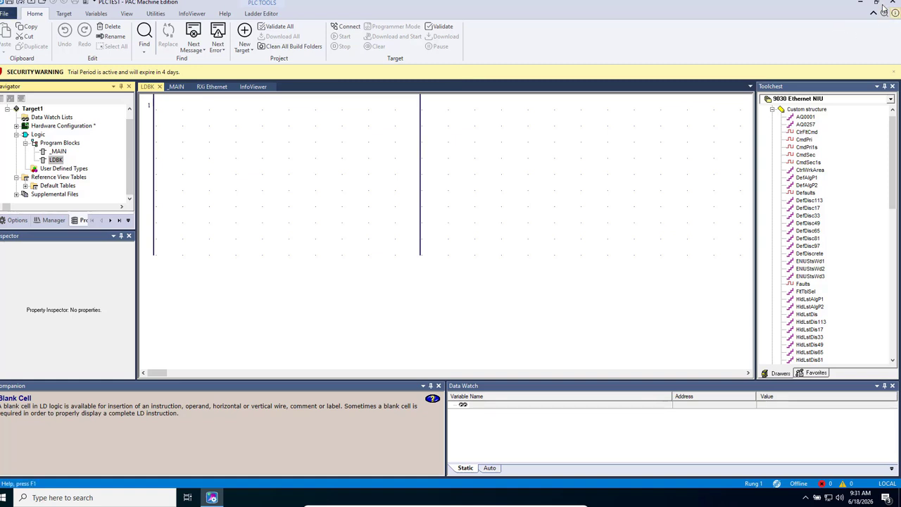
double_click(779, 7)
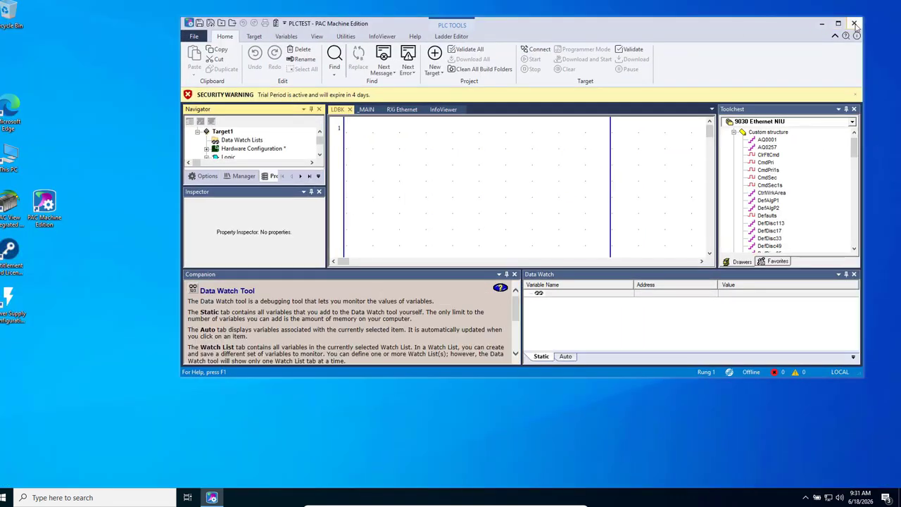
click(854, 24)
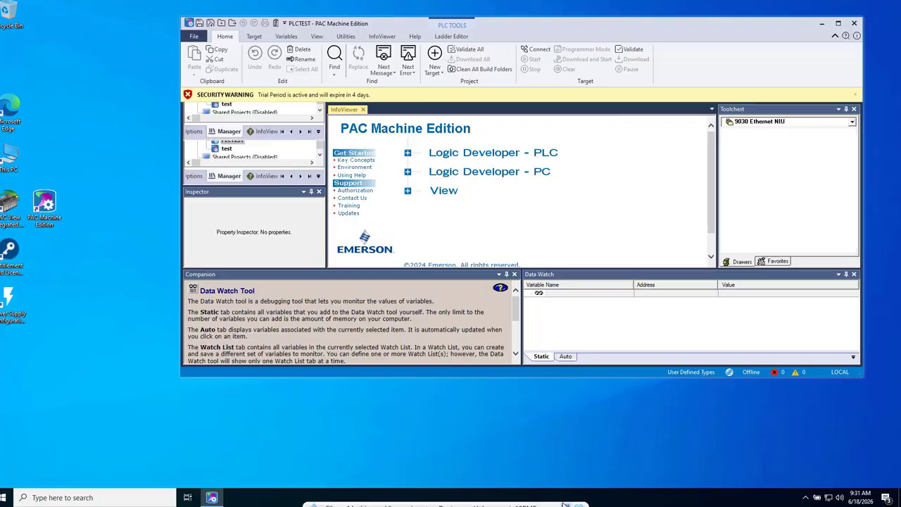